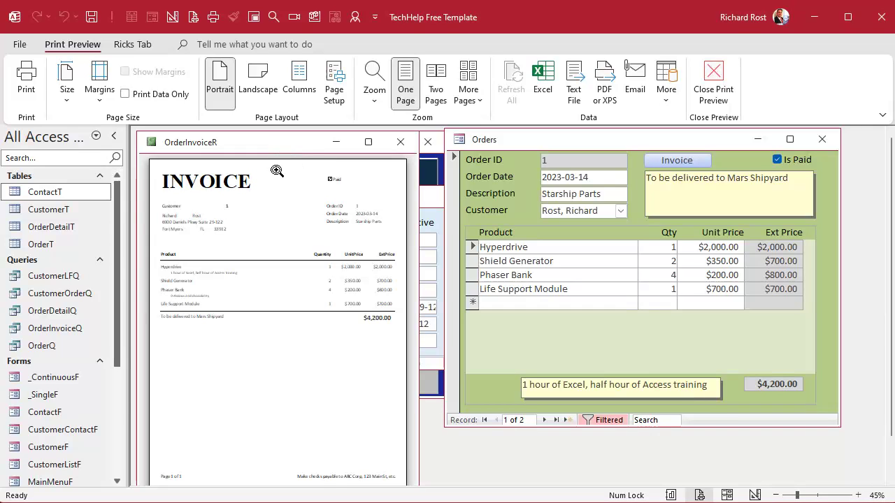
click(268, 273)
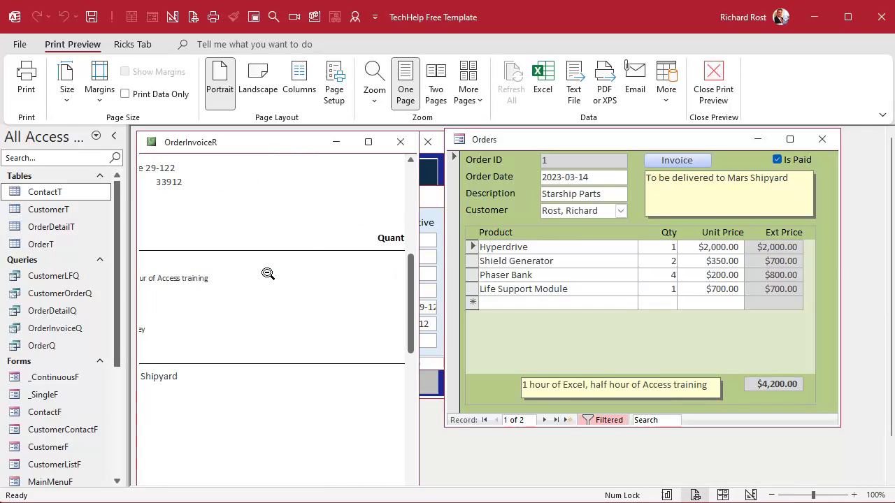
click(268, 273)
key(ctrl+p)
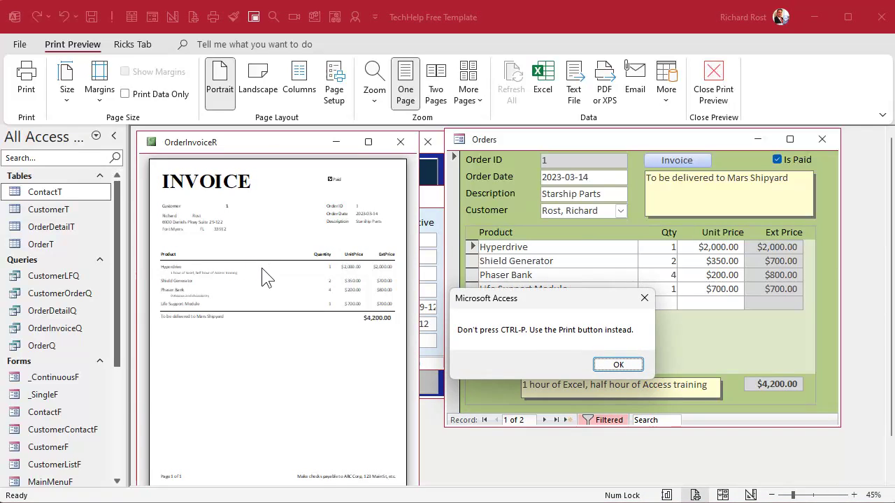
click(612, 370)
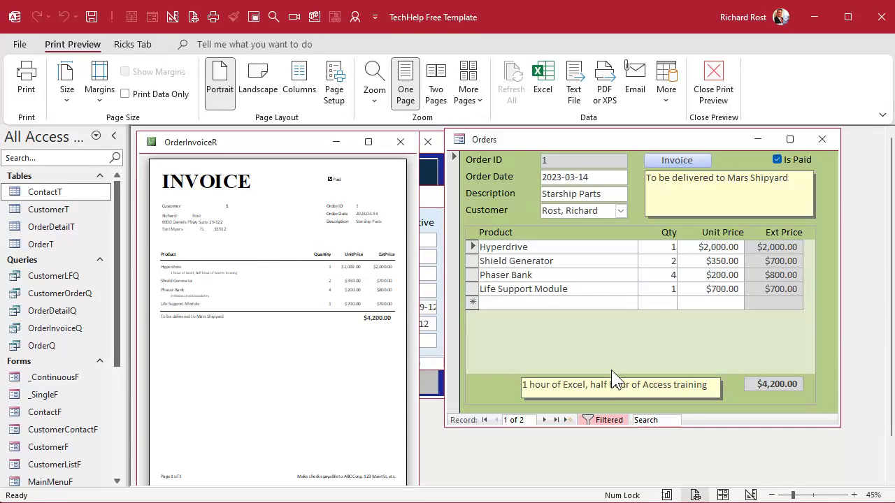
right_click(241, 238)
click(295, 372)
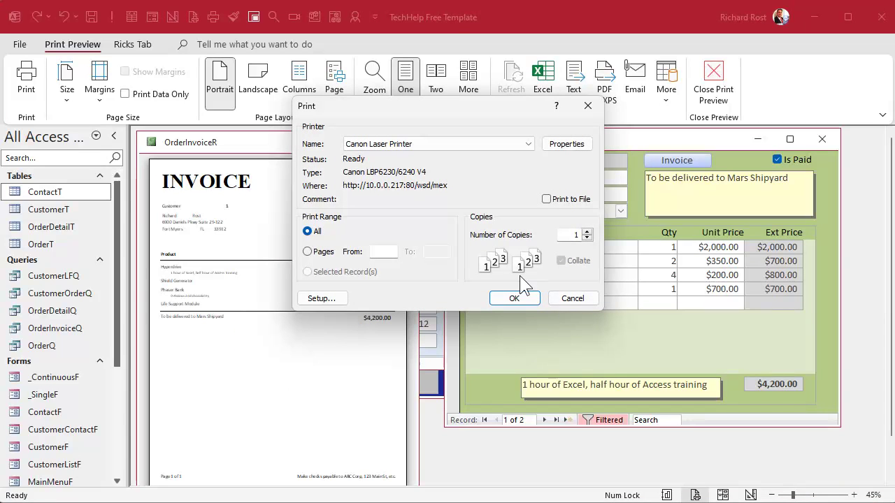
click(573, 299)
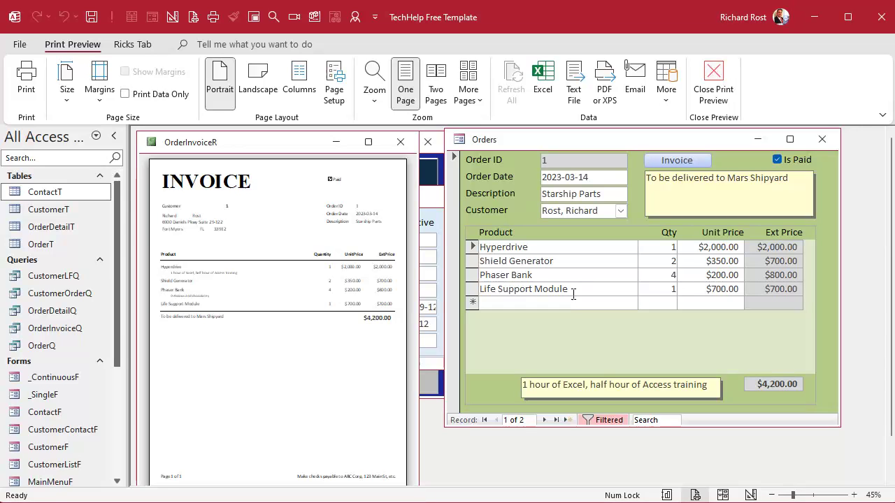
- Close the invoice preview, Orders and Customers forms, then open Access Options from File
click(400, 142)
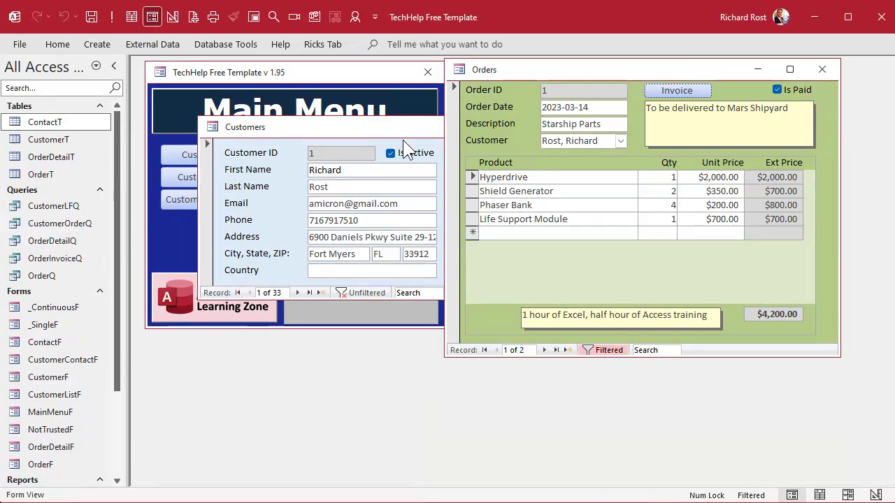
click(821, 70)
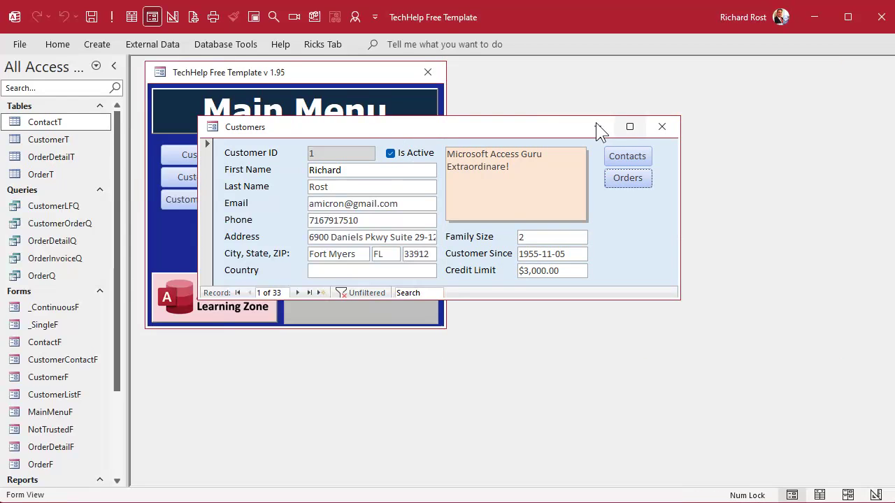
click(664, 128)
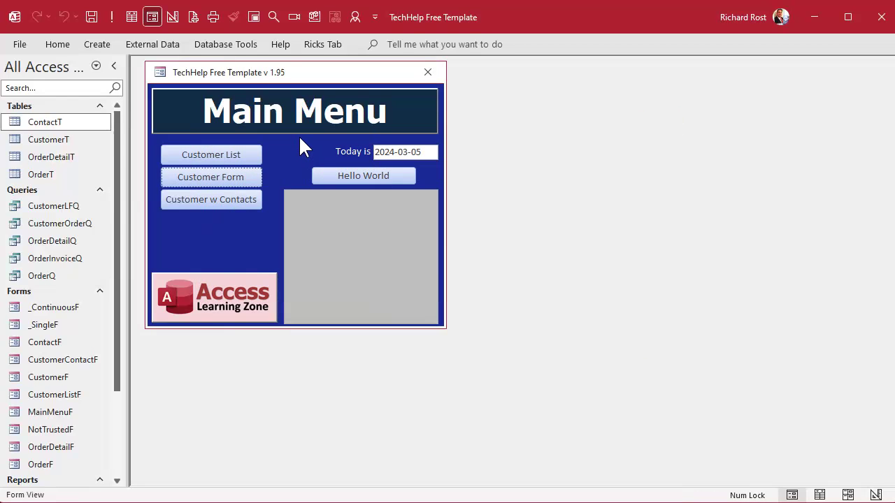
click(19, 44)
click(61, 481)
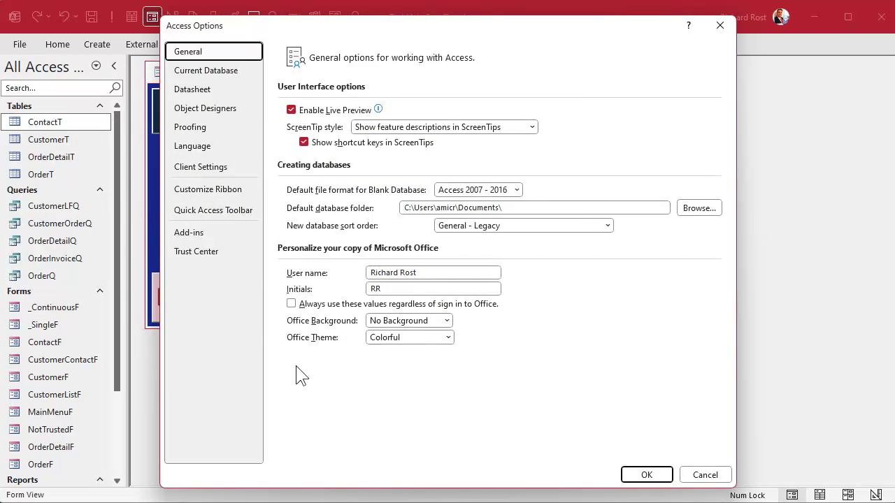
- Uncheck Allow Default Shortcut Menus in Current Database options, save with OK, and acknowledge the restart notice
click(213, 73)
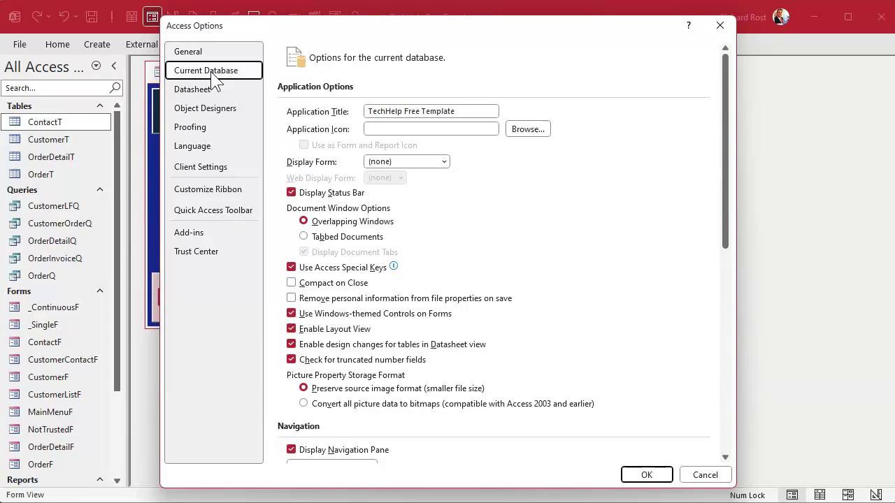
scroll(425, 278, down, 5)
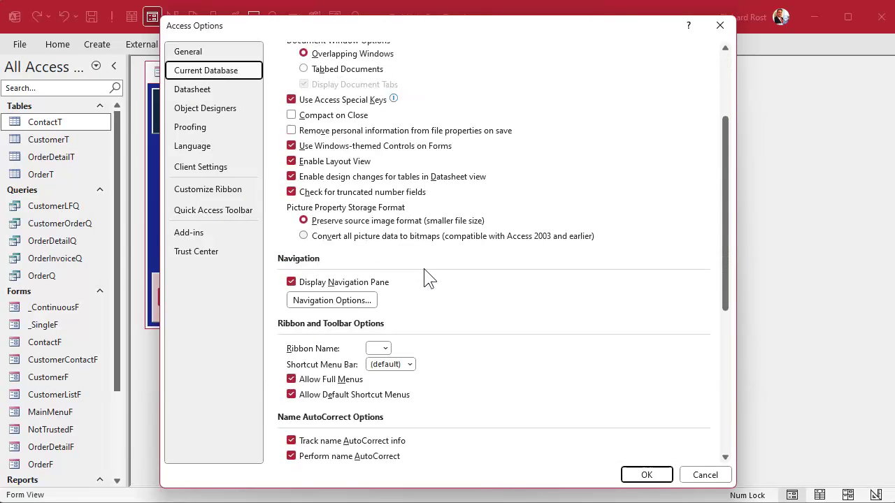
scroll(425, 278, down, 3)
scroll(425, 280, down, 1)
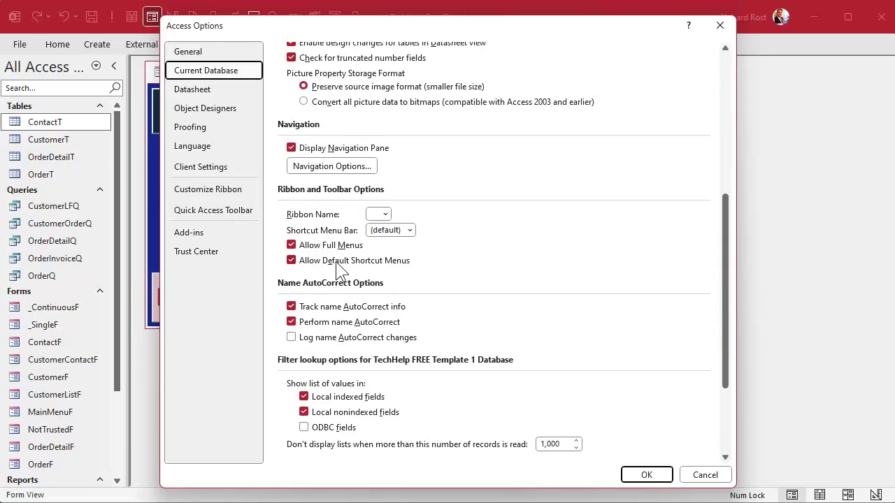
click(395, 271)
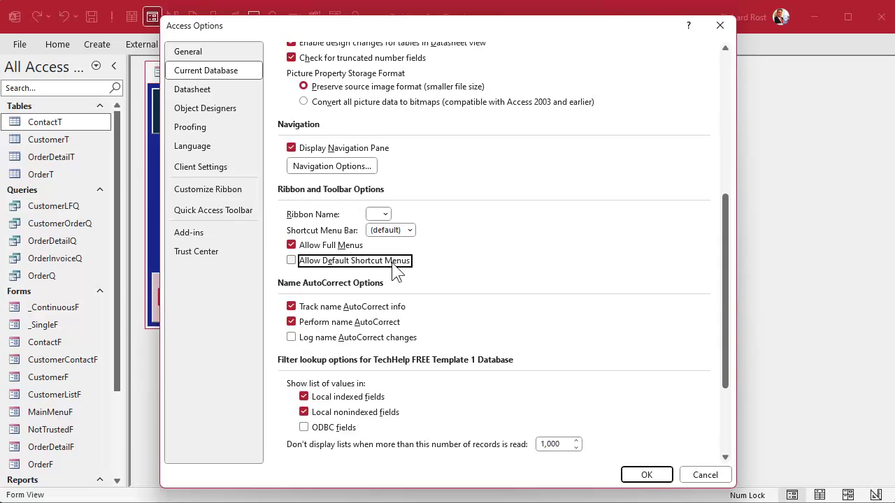
click(649, 475)
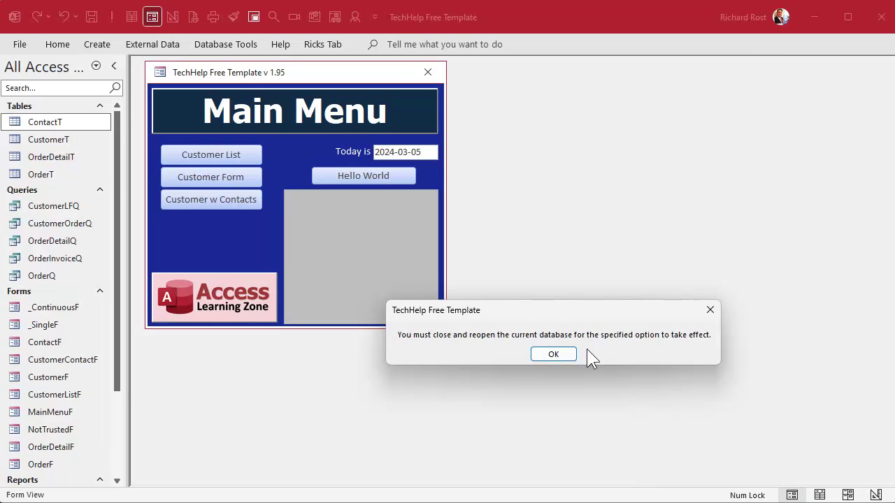
click(553, 355)
- Exit Access, reopen the TechHelp database, and open the Customer form and that customer's Orders
click(880, 16)
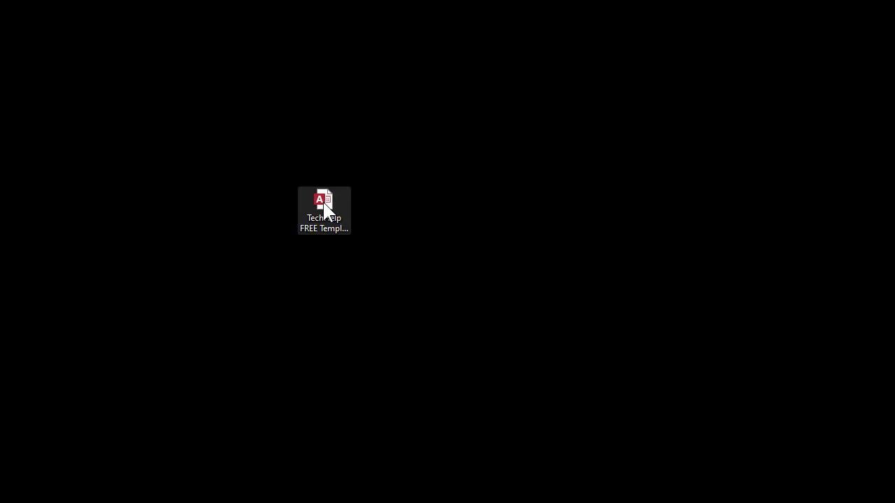
double_click(325, 207)
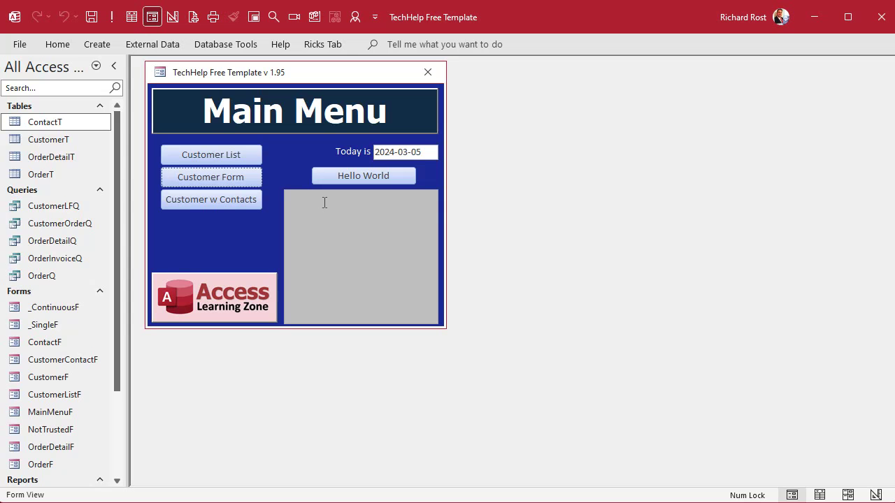
click(240, 177)
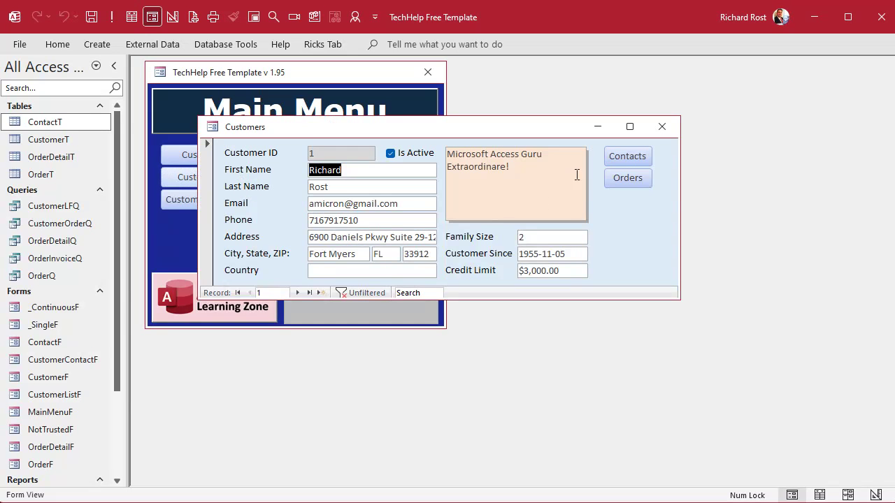
click(641, 175)
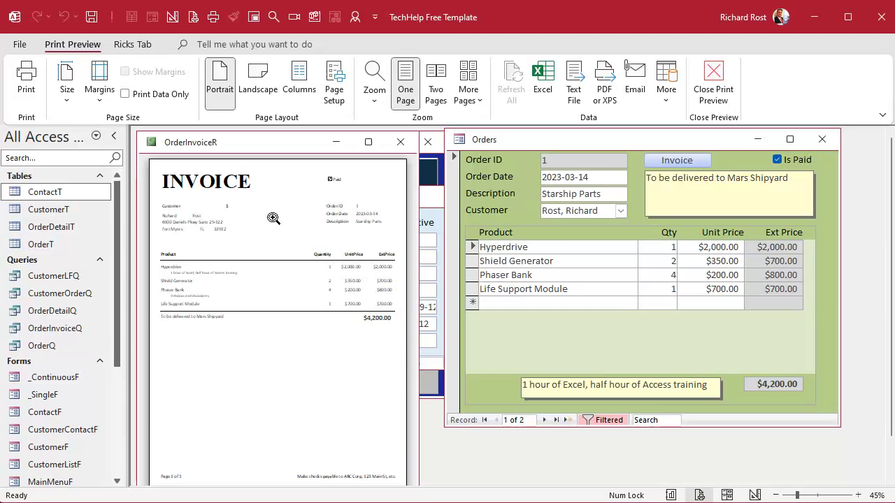
key(ctrl+p)
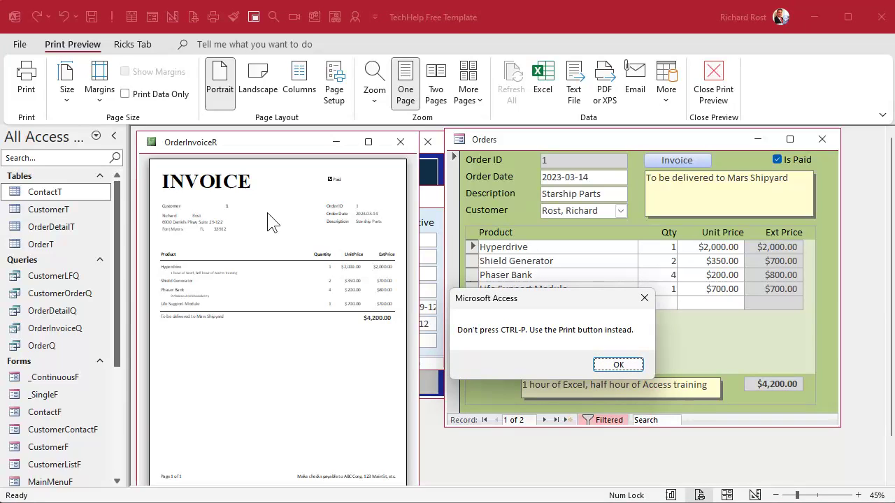
click(622, 365)
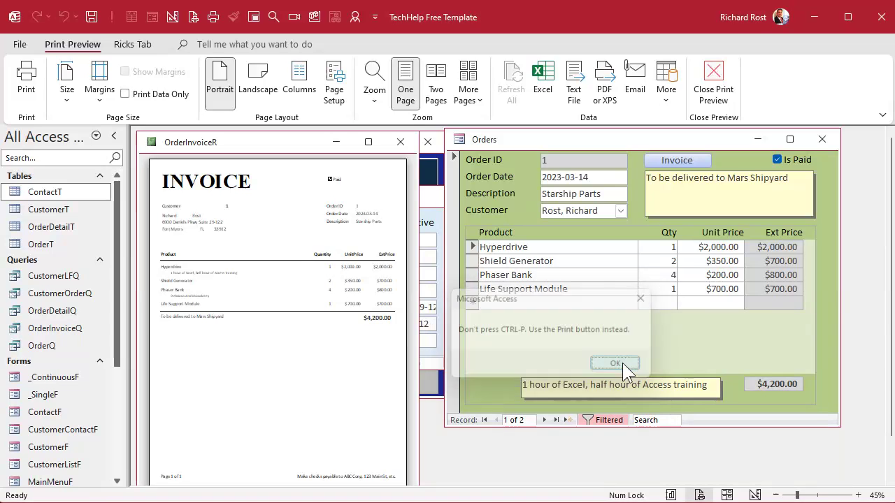
click(31, 80)
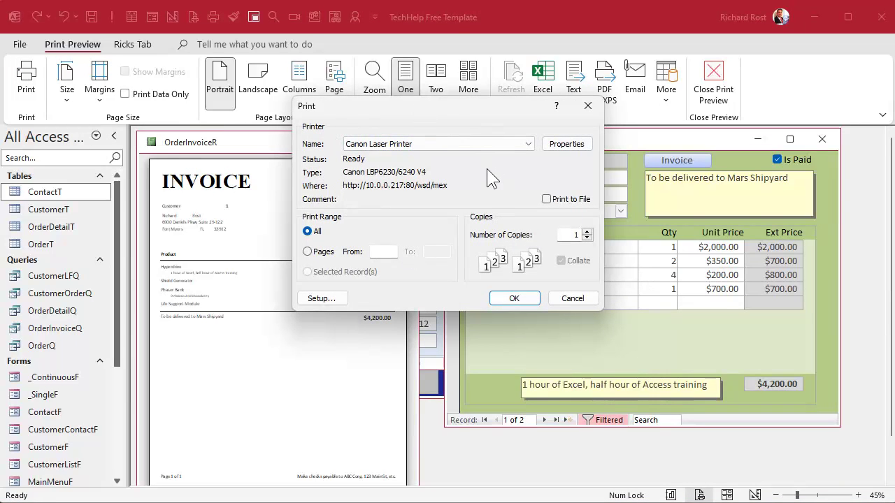
click(571, 298)
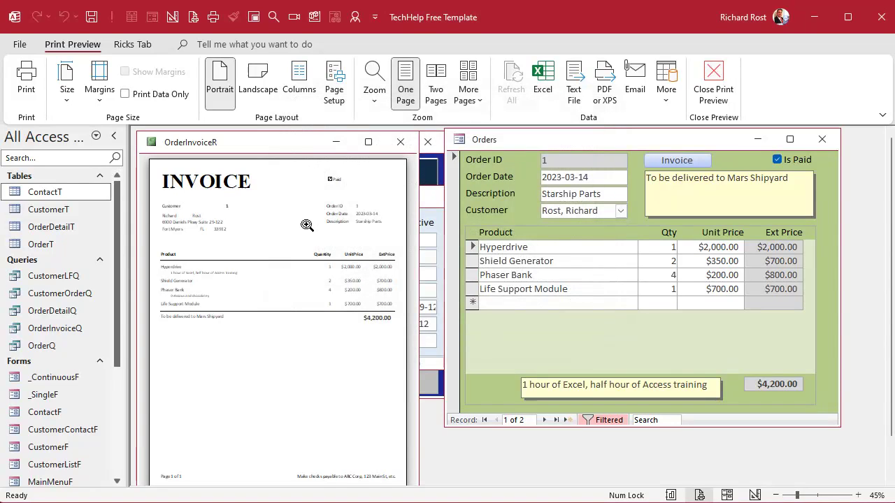
click(539, 236)
click(588, 204)
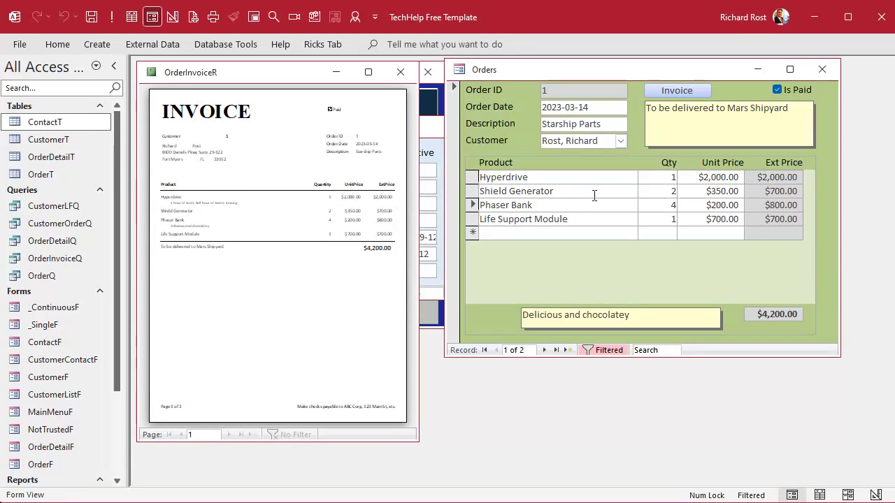
key(Up)
key(ctrl+shift+Tab)
key(shift+Tab)
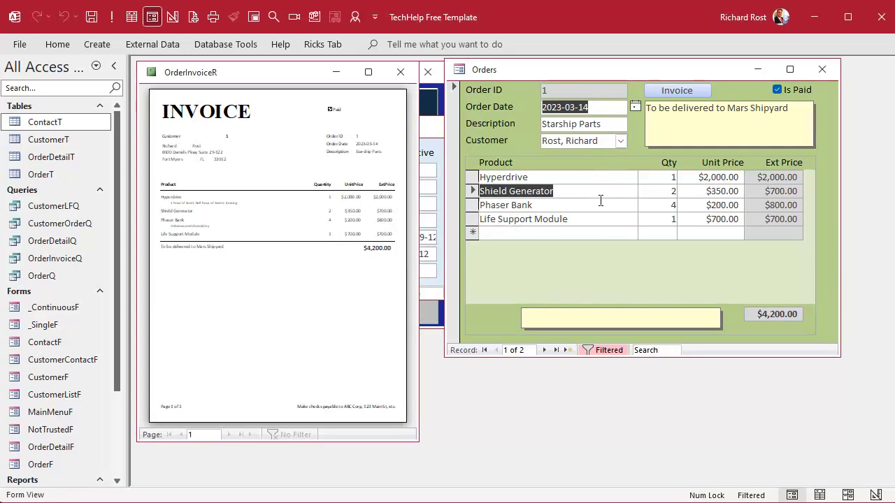
click(600, 201)
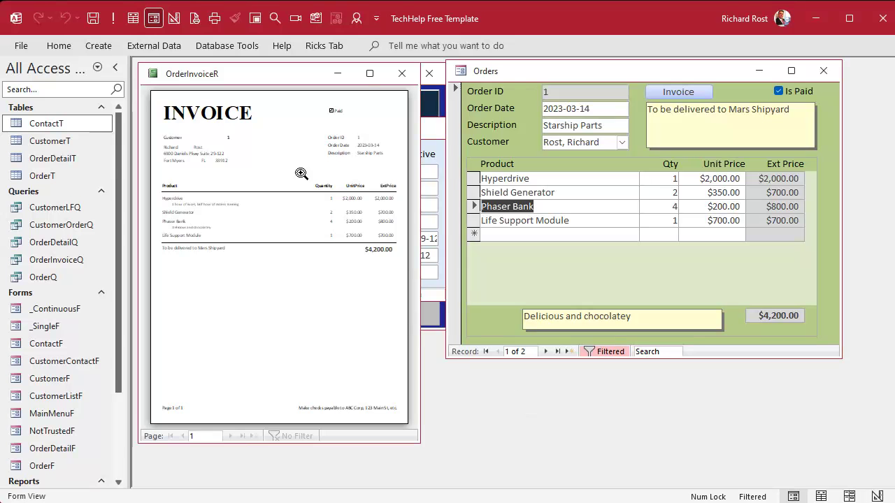
- Close the OrderInvoiceR preview and show Current Database settings down to Ribbon and Toolbar Options
click(388, 75)
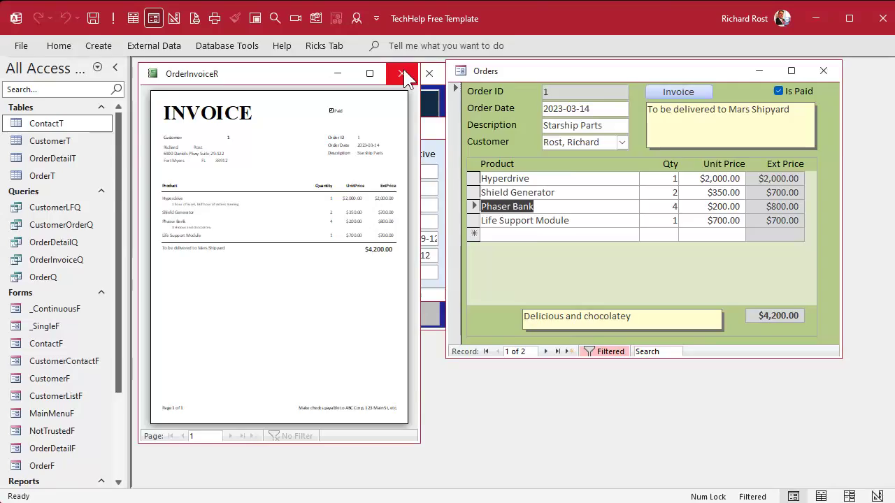
click(401, 143)
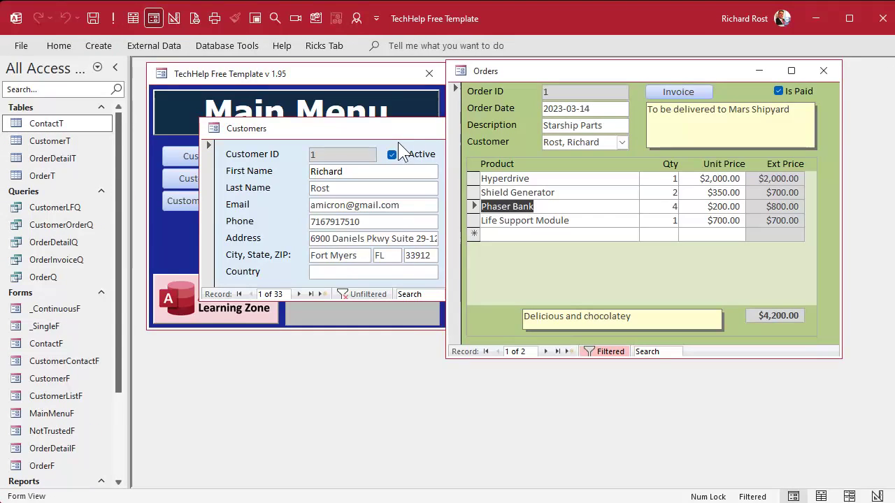
click(21, 45)
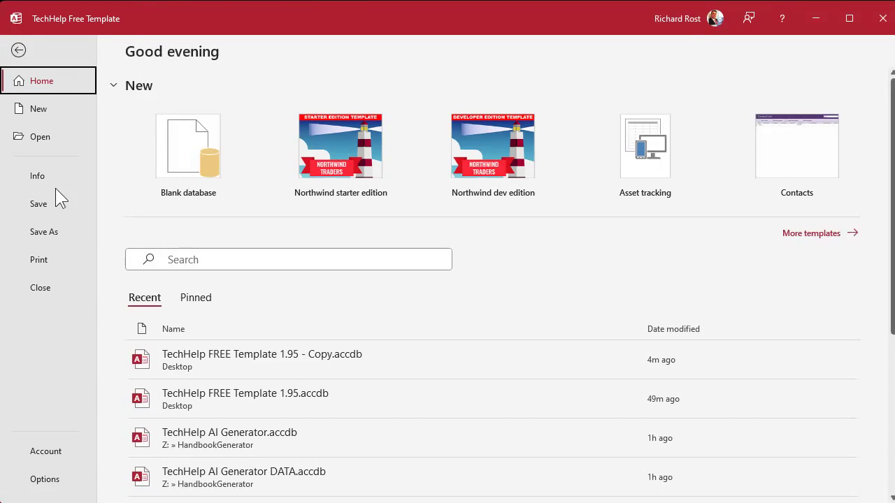
click(44, 480)
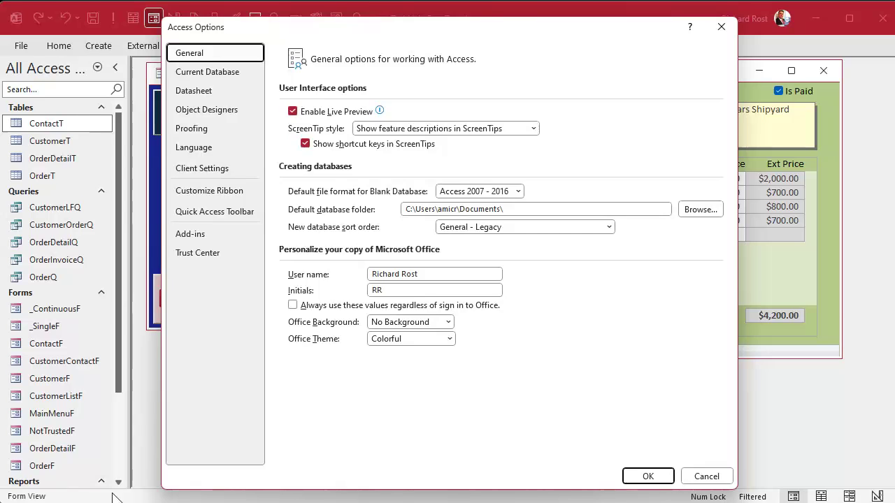
click(213, 72)
scroll(363, 325, down, 10)
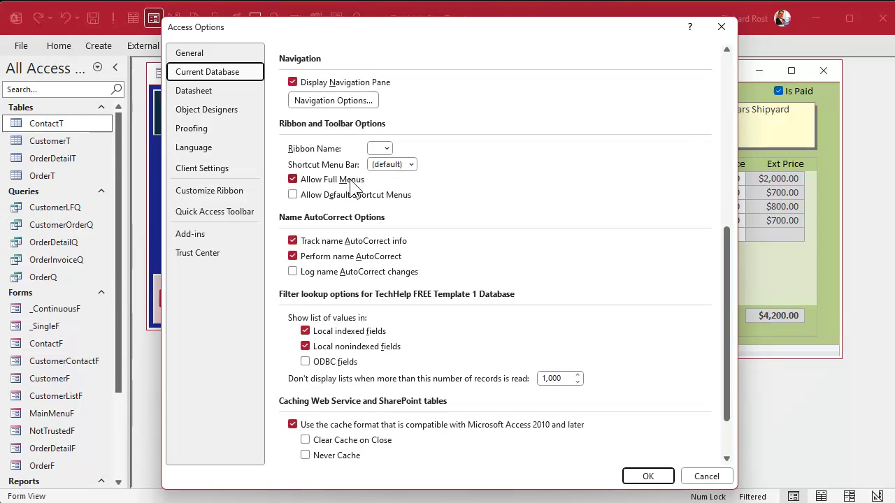
- Uncheck Allow Full Menus, confirm with OK and the reopen notice, then exit Access
click(352, 181)
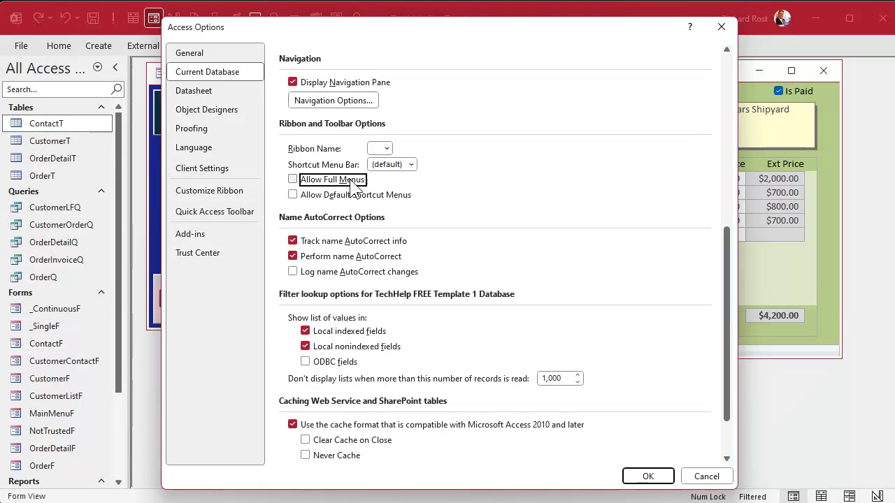
click(648, 477)
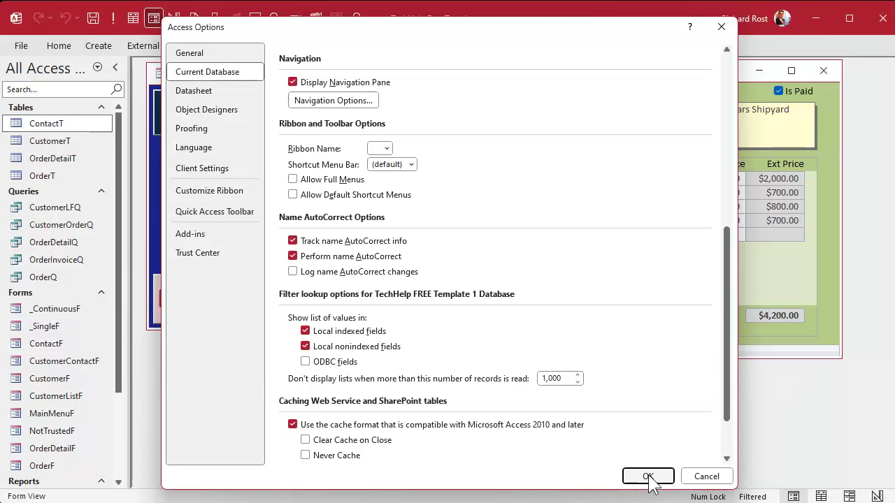
click(555, 356)
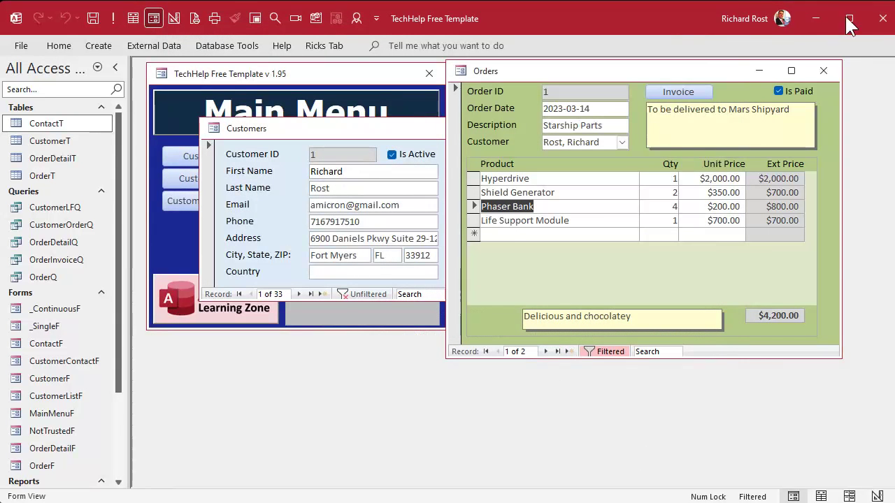
click(882, 25)
- Reopen the database copy, inspect the reduced Ricks Tab and Home ribbon, and select ContactF
click(334, 235)
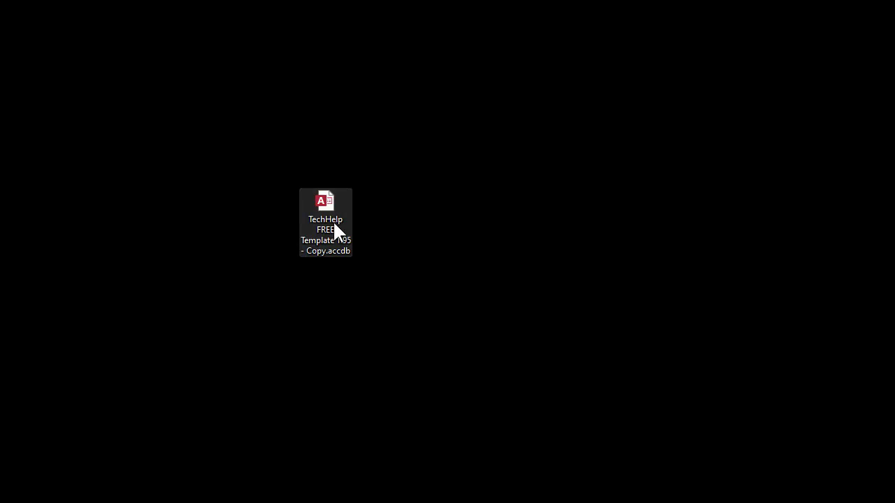
double_click(330, 214)
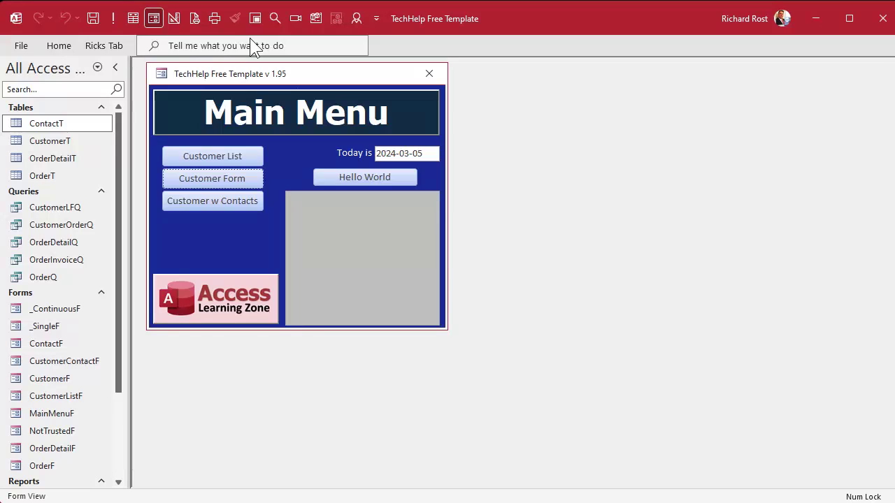
click(108, 45)
click(107, 44)
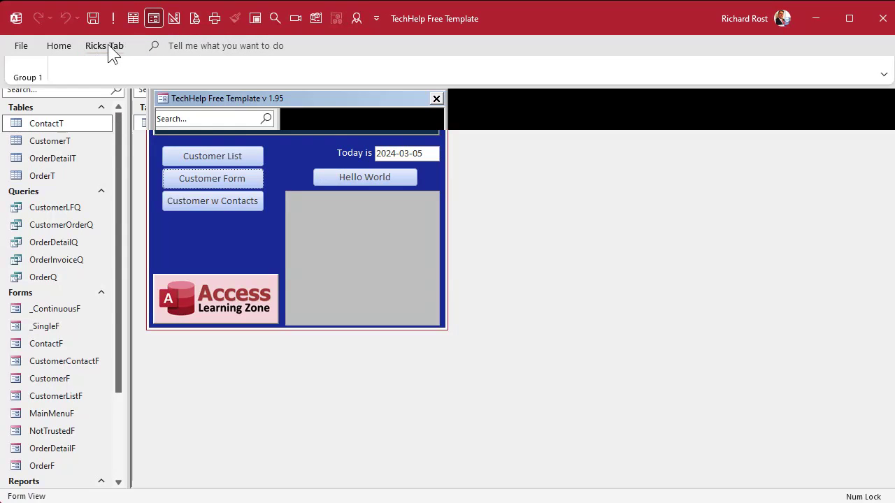
click(63, 48)
click(60, 50)
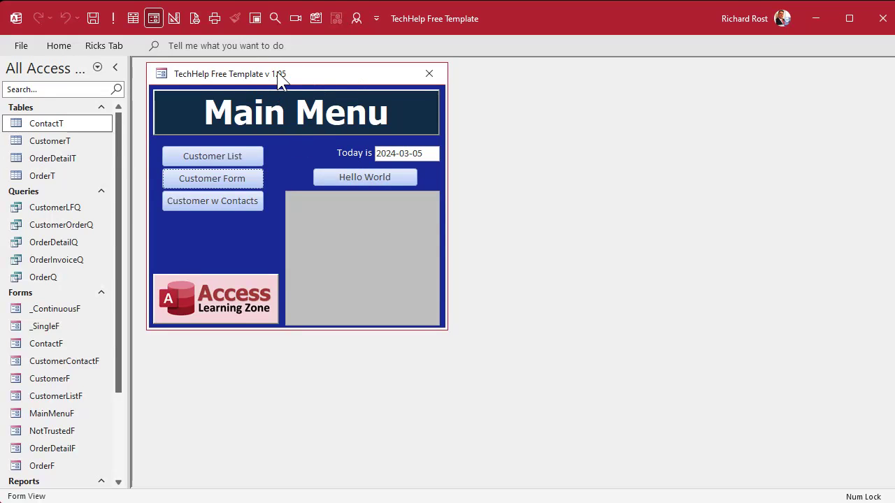
click(58, 344)
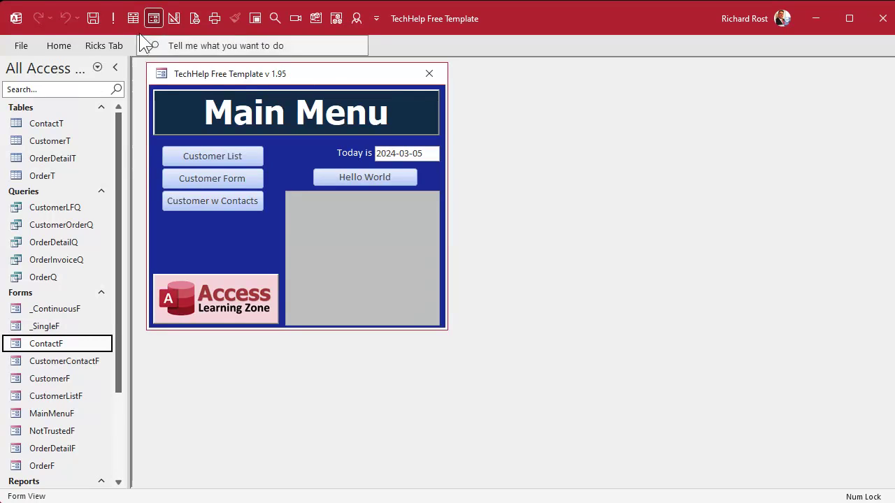
- Open MainMenuF in Design View from the Quick Access Toolbar, reposition it, then close it
click(174, 18)
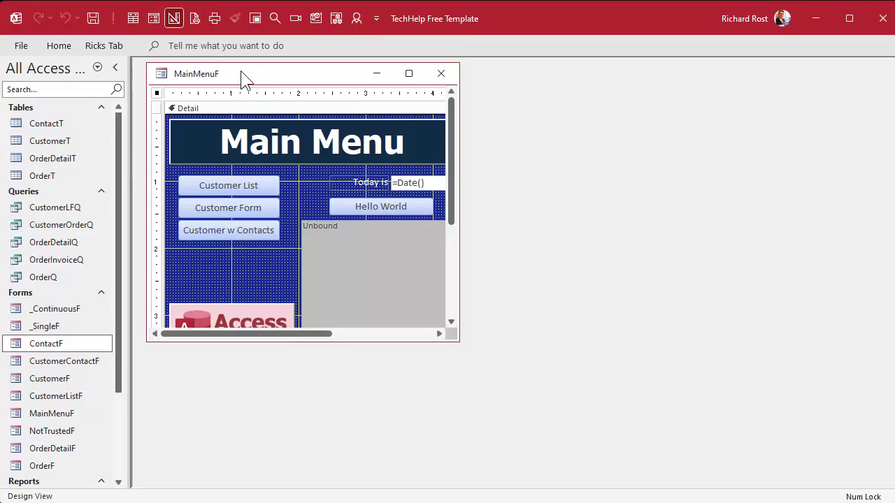
drag(237, 68, 296, 105)
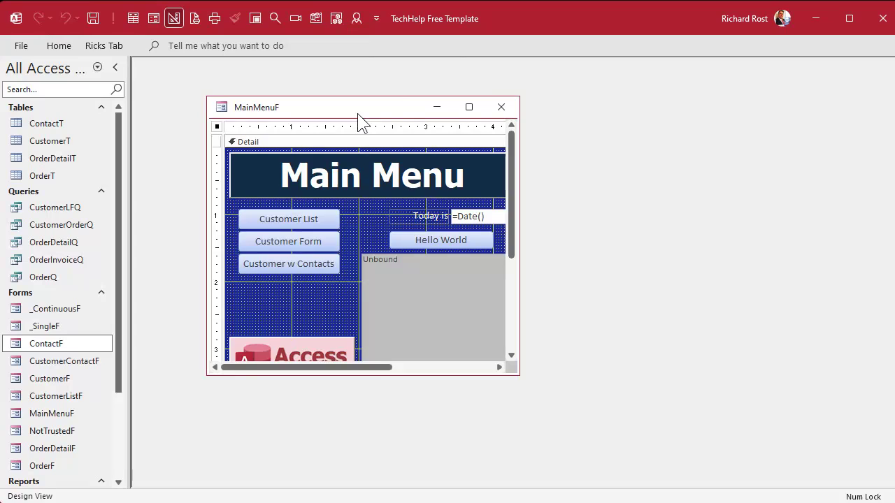
click(501, 108)
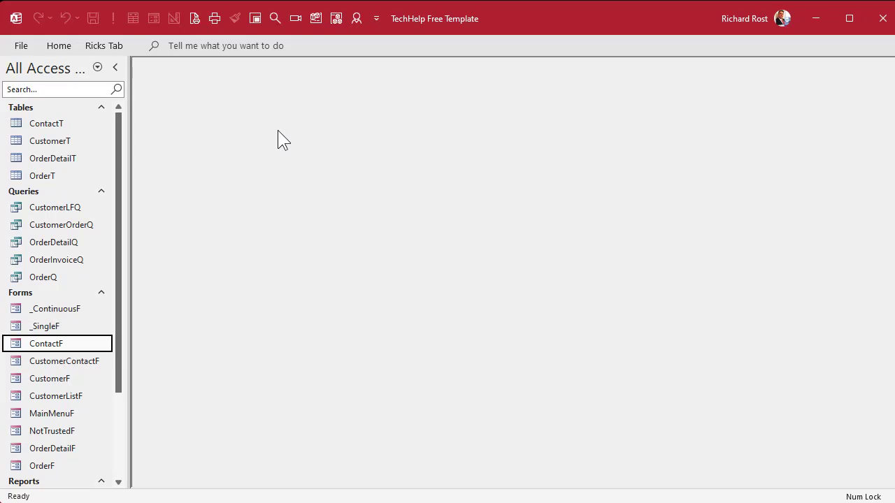
- Check the limited File backstage, go back, exit Access, and select the database copy on the desktop
click(21, 46)
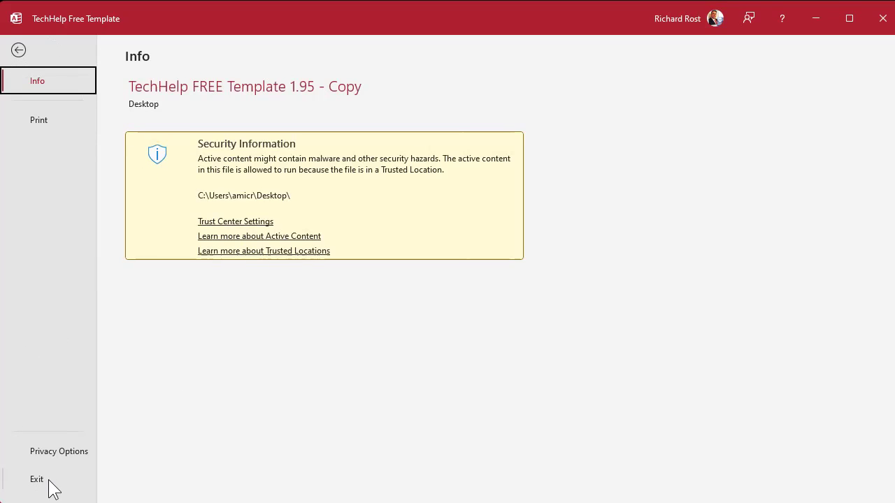
click(19, 50)
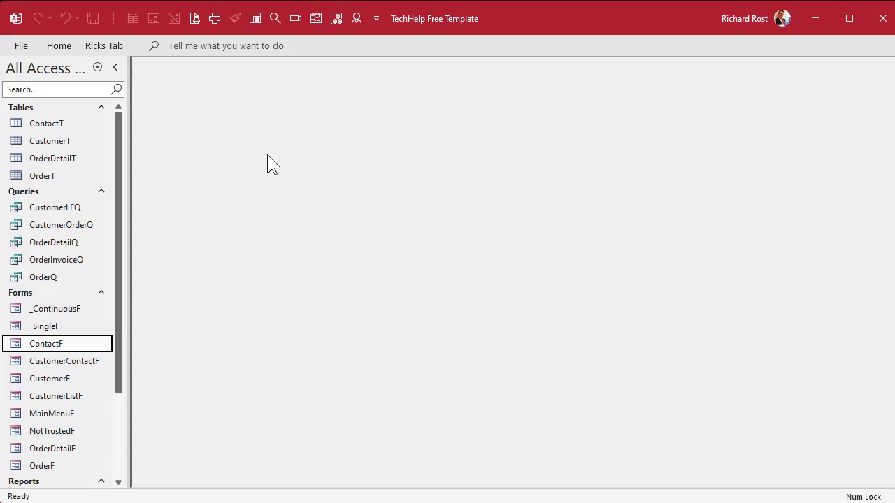
click(882, 18)
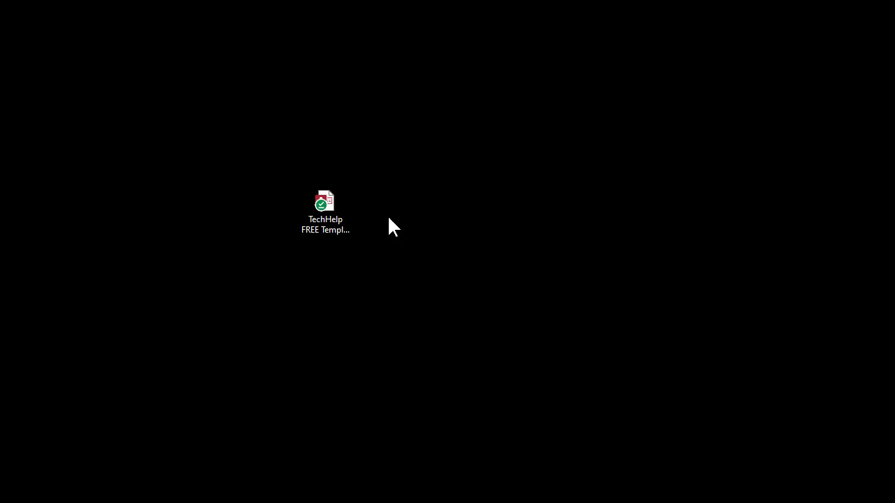
click(322, 208)
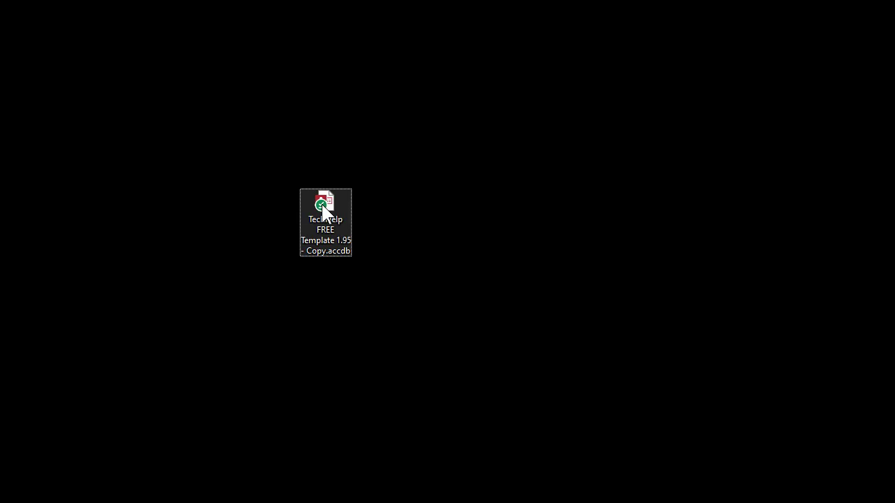
- Reopen the database copy and re-check Allow Full Menus in Current Database options, applying with OK
double_click(323, 210)
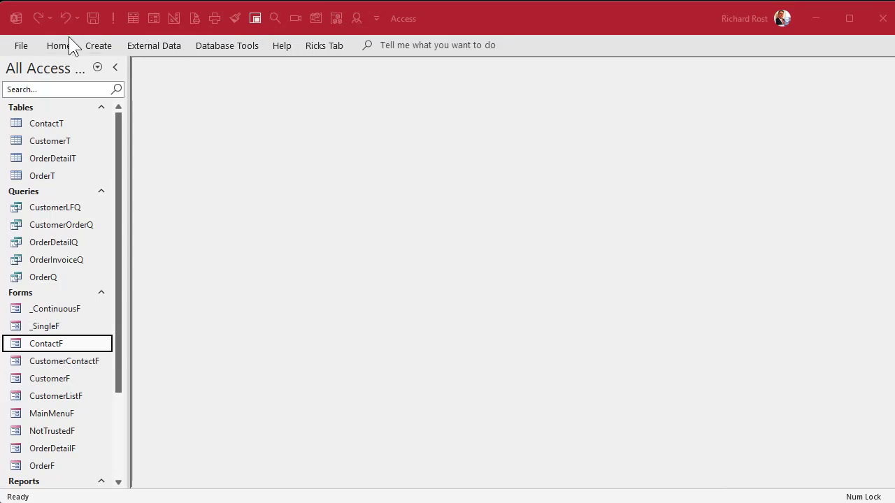
click(16, 47)
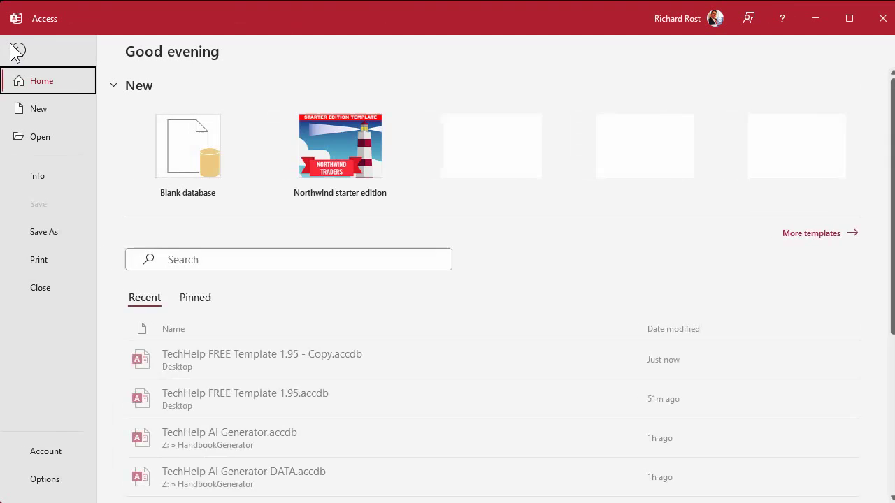
click(54, 483)
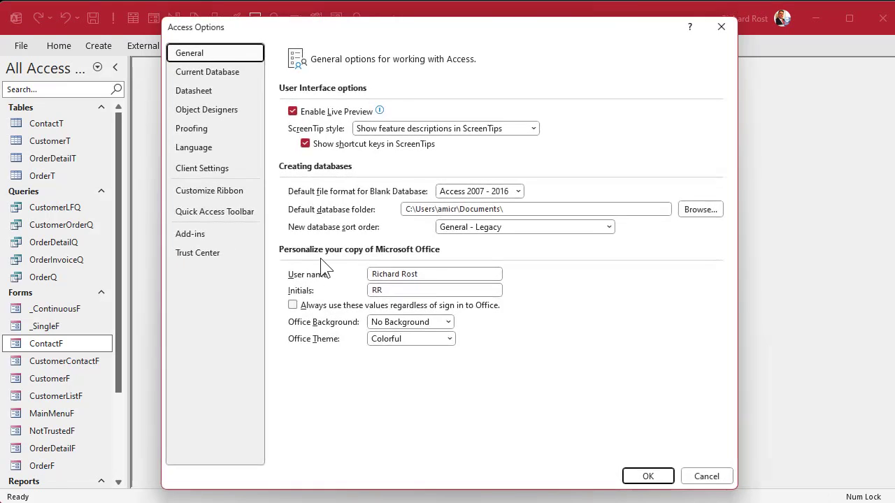
click(212, 72)
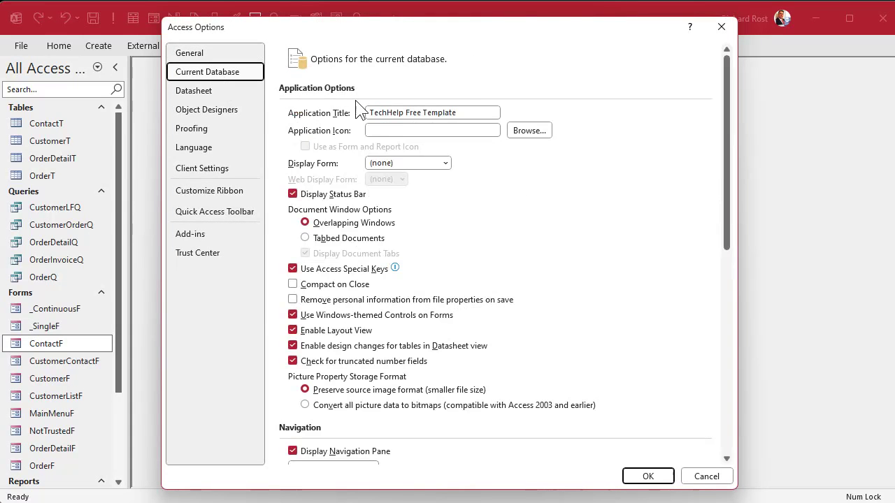
scroll(356, 294, down, 5)
click(338, 280)
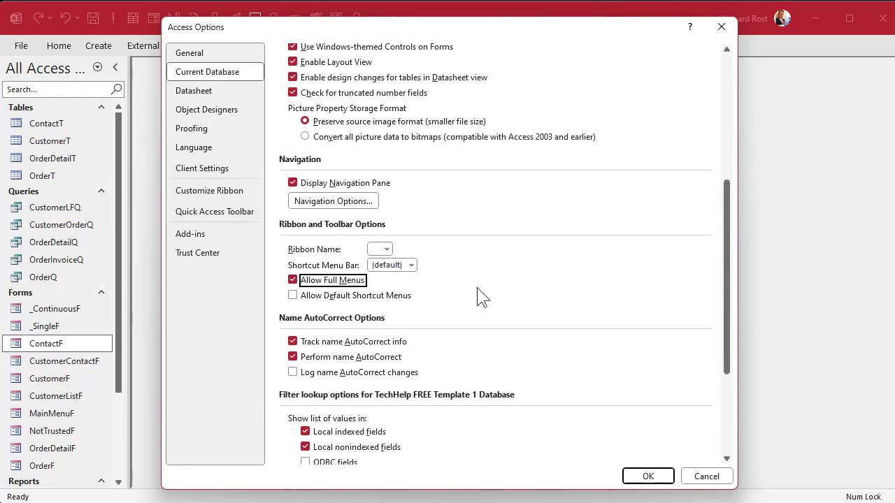
click(648, 477)
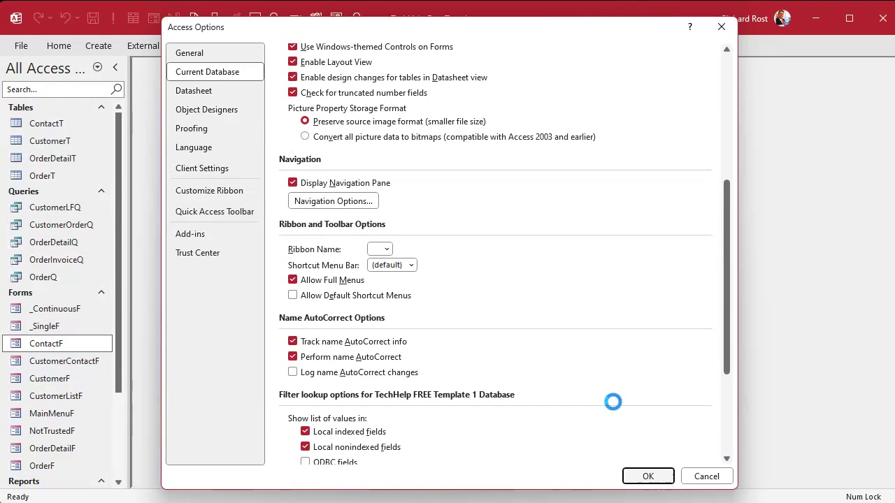
- Dismiss the notice that the database must be reopened for Allow Full Menus to apply
key(Return)
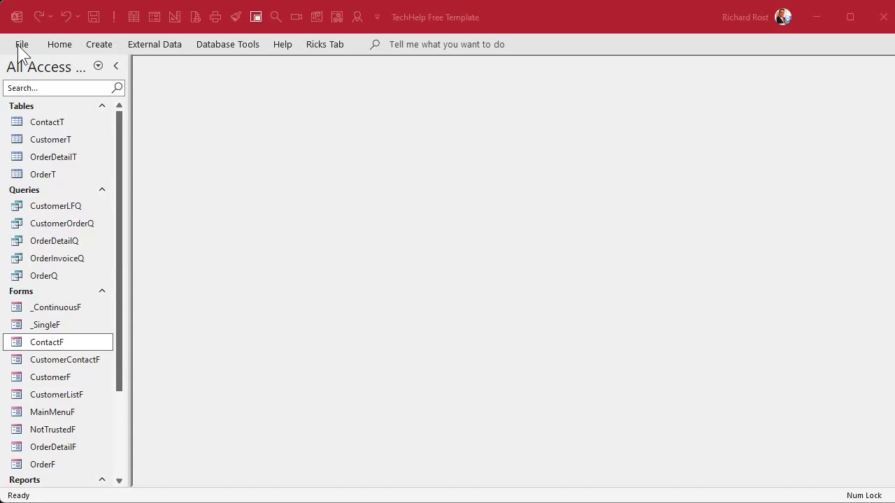
- Clear Allow Full Menus in the Current Database options, accept the notice, and close Access to apply it
click(22, 44)
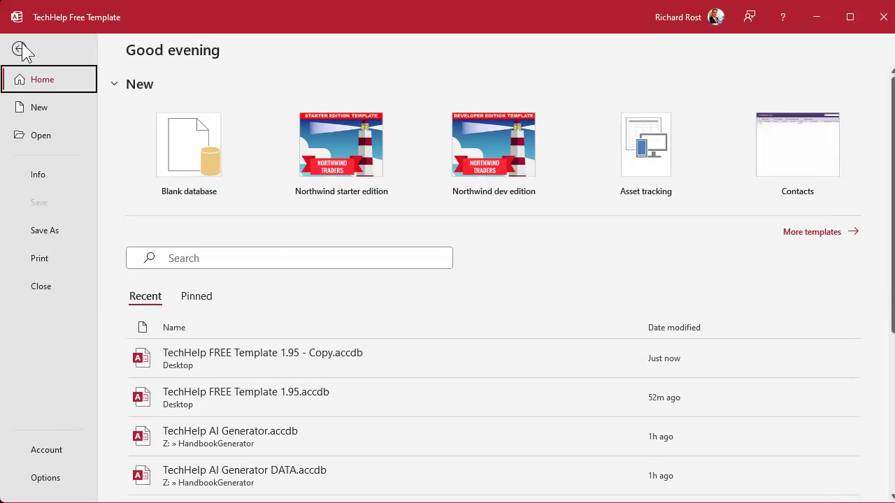
click(52, 478)
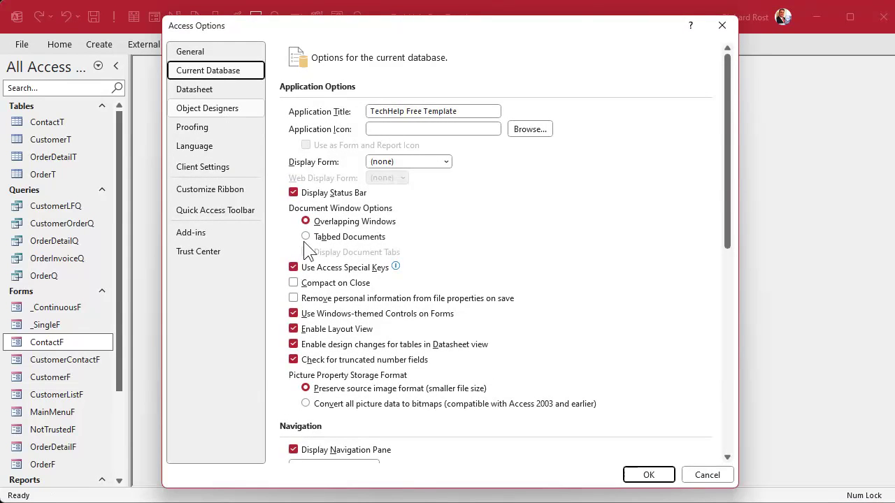
scroll(329, 272, down, 5)
scroll(343, 289, down, 2)
click(340, 280)
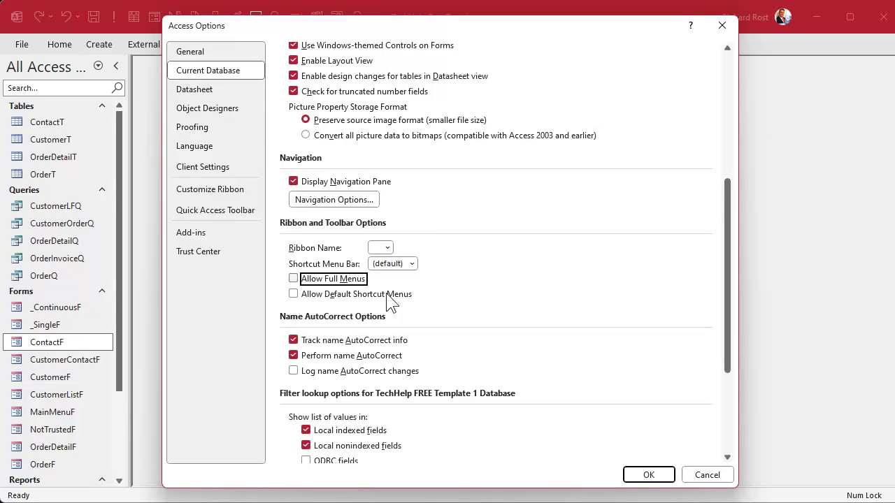
click(639, 476)
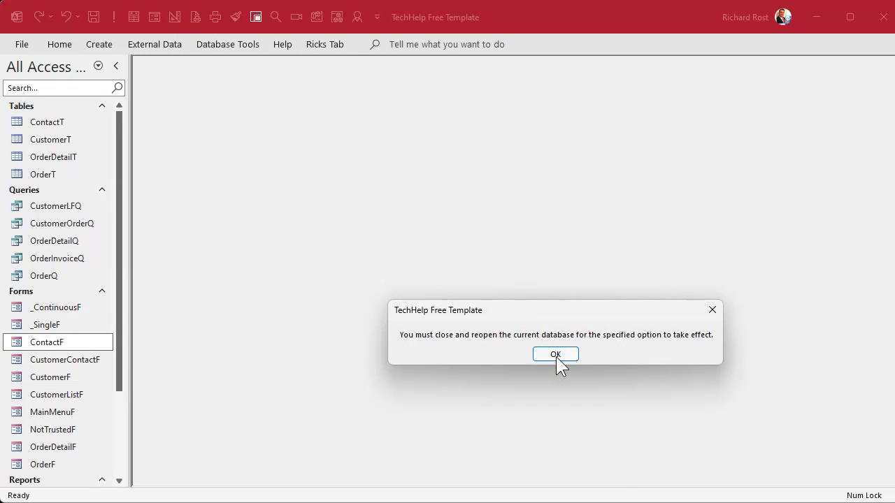
click(555, 354)
click(884, 21)
- Reopen the database copy and preview order 1's $4,200.00 invoice from the customer's Orders form
double_click(326, 200)
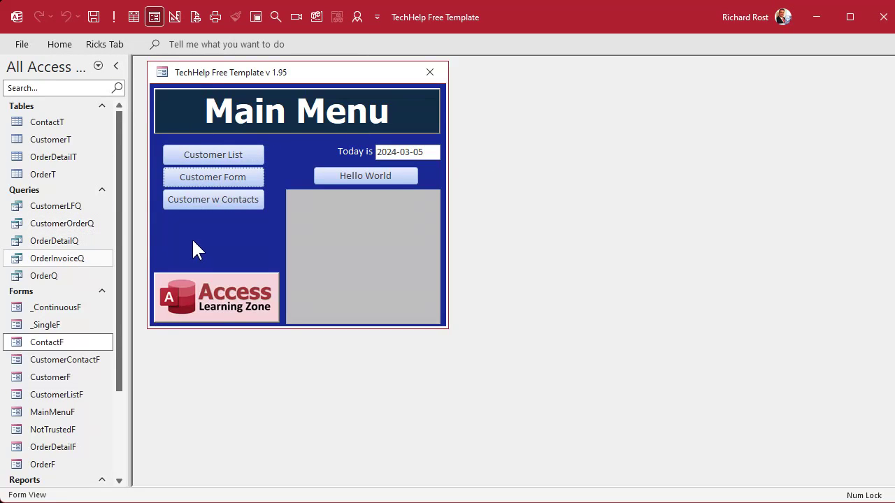
click(234, 176)
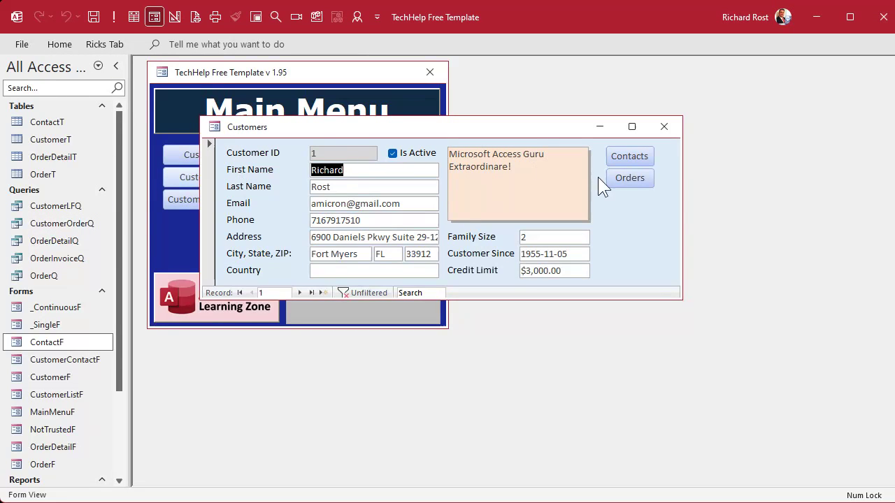
click(630, 178)
click(670, 92)
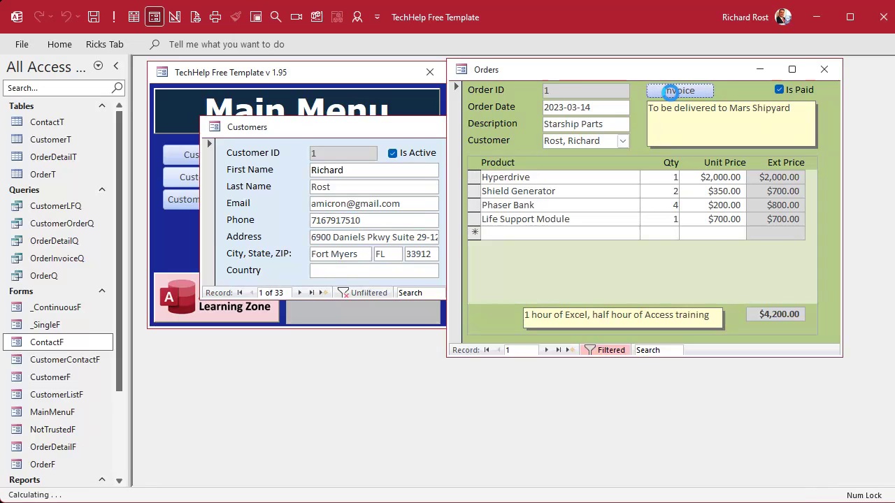